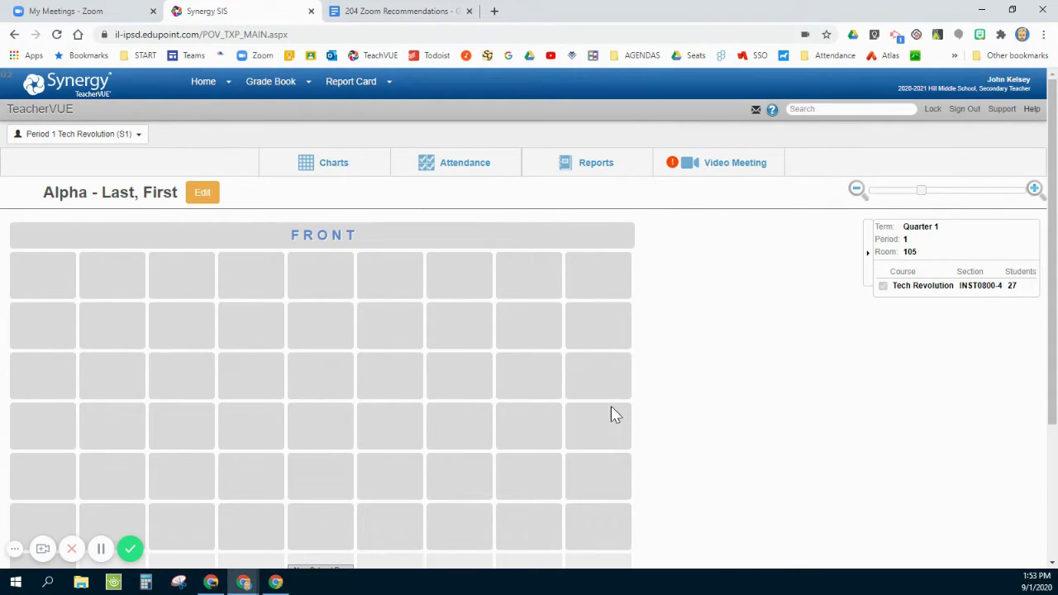
Show the Class Focus schedule listing each period's course, section, room and meeting start options.
click(14, 549)
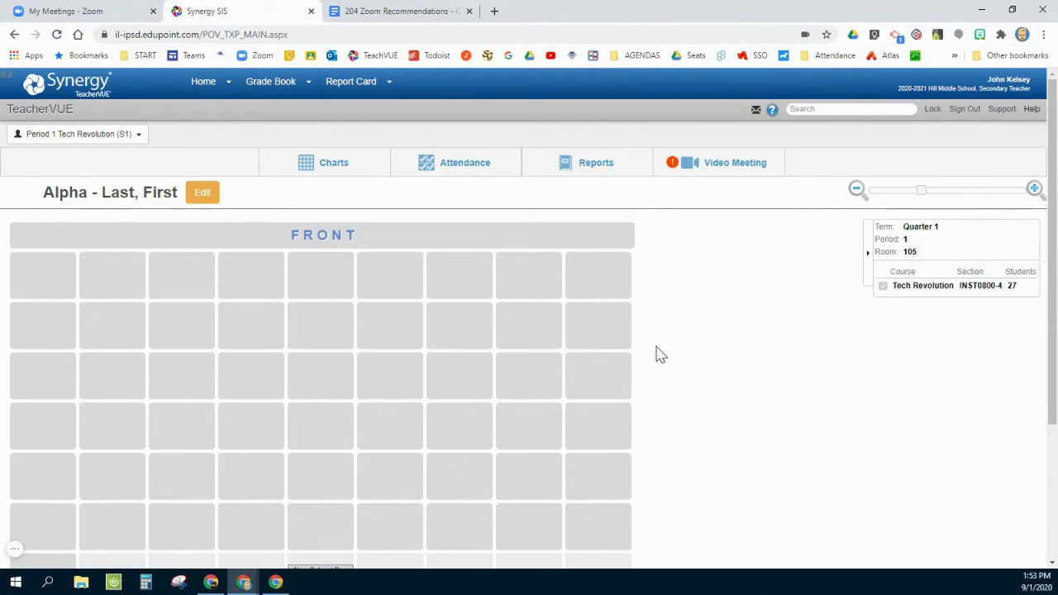
click(204, 83)
click(116, 137)
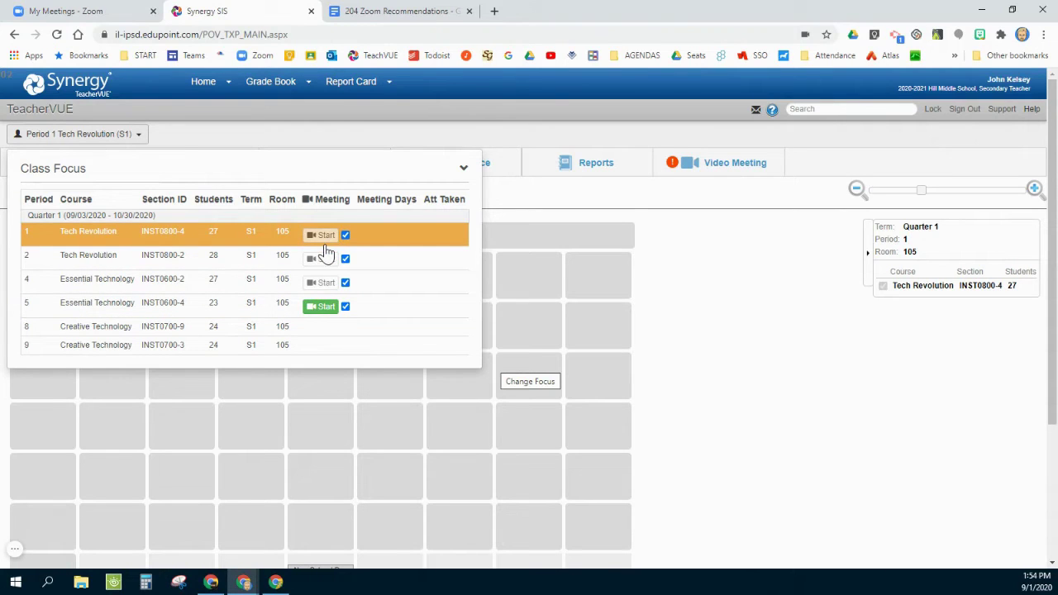
click(321, 311)
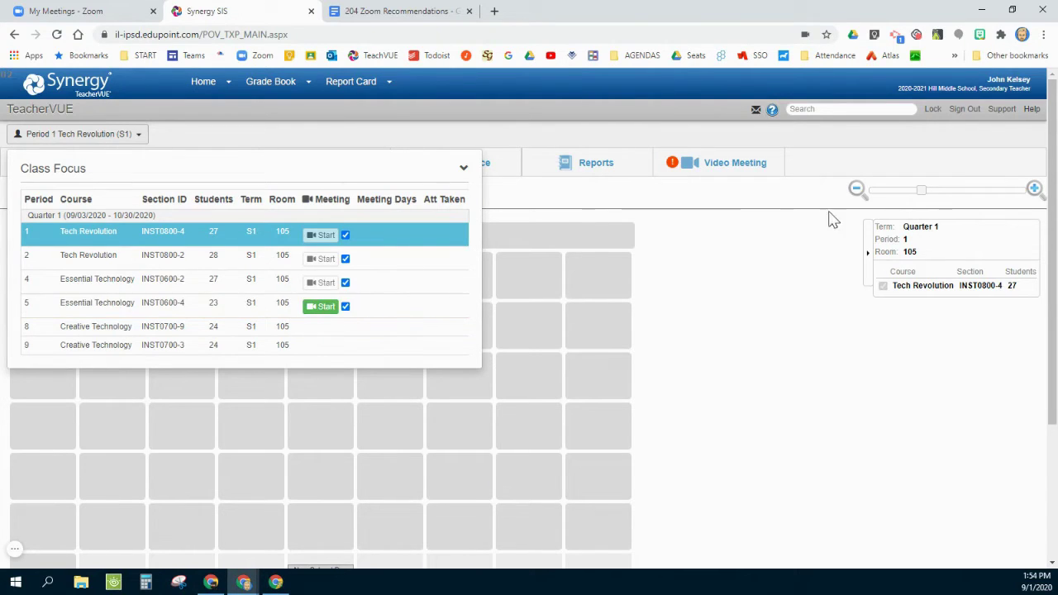
Launch the period 5 Zoom meeting in the browser without the Zoom app, then return to Synergy SIS.
click(93, 135)
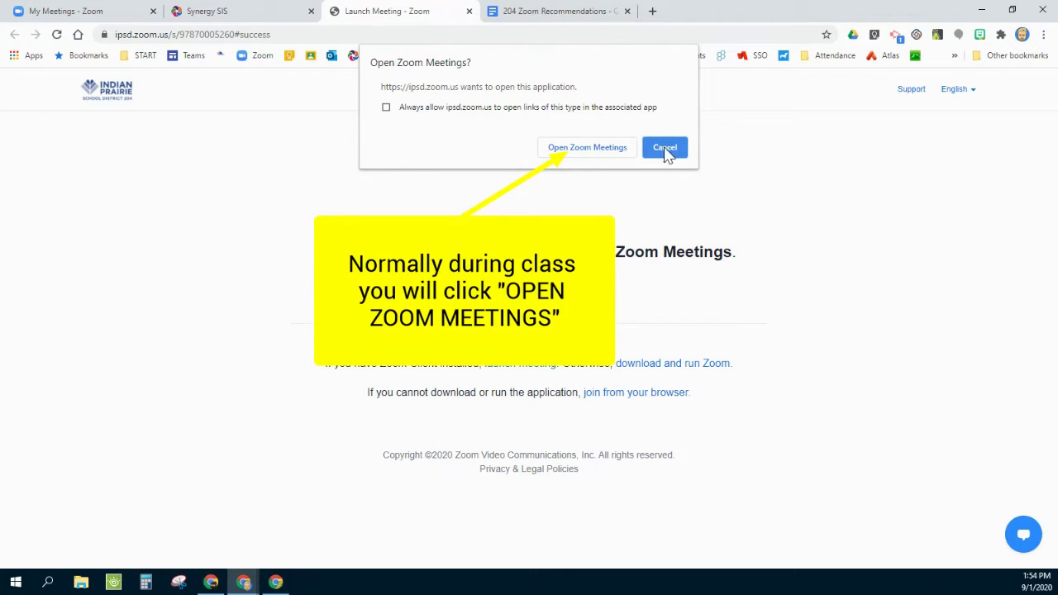
click(667, 148)
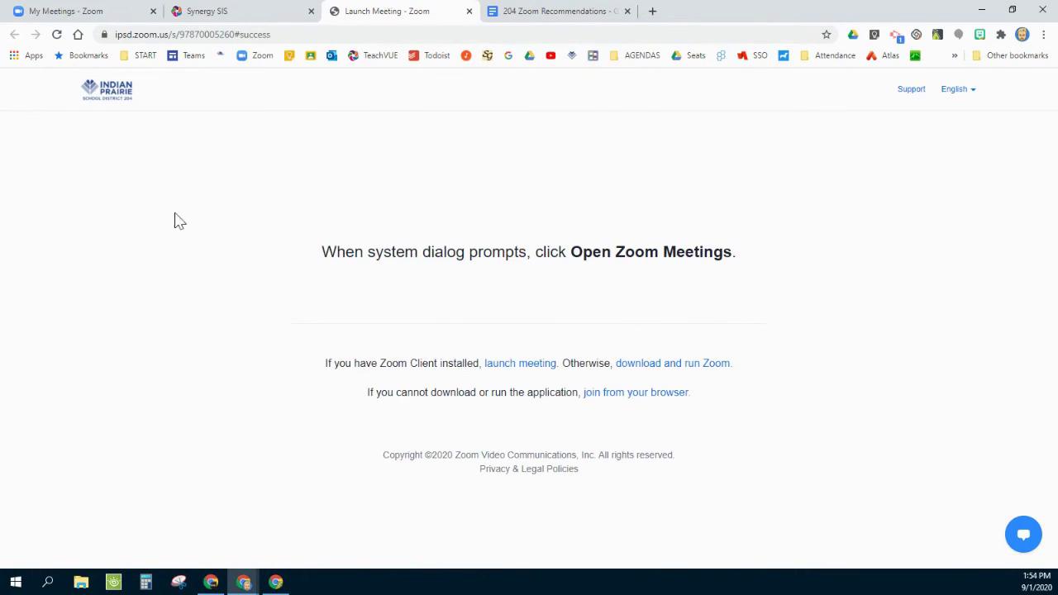
click(257, 13)
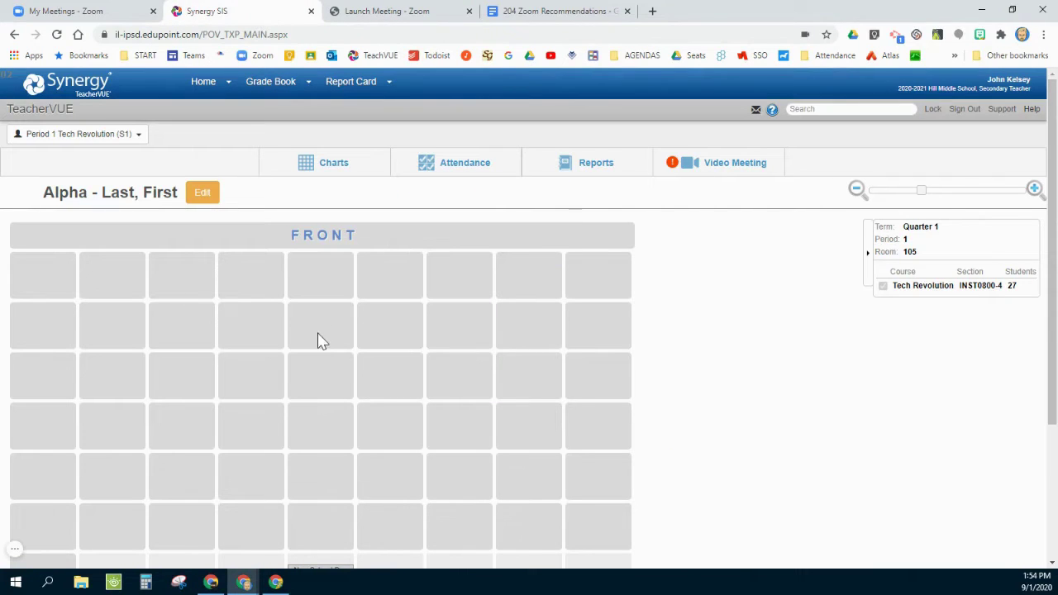
click(96, 15)
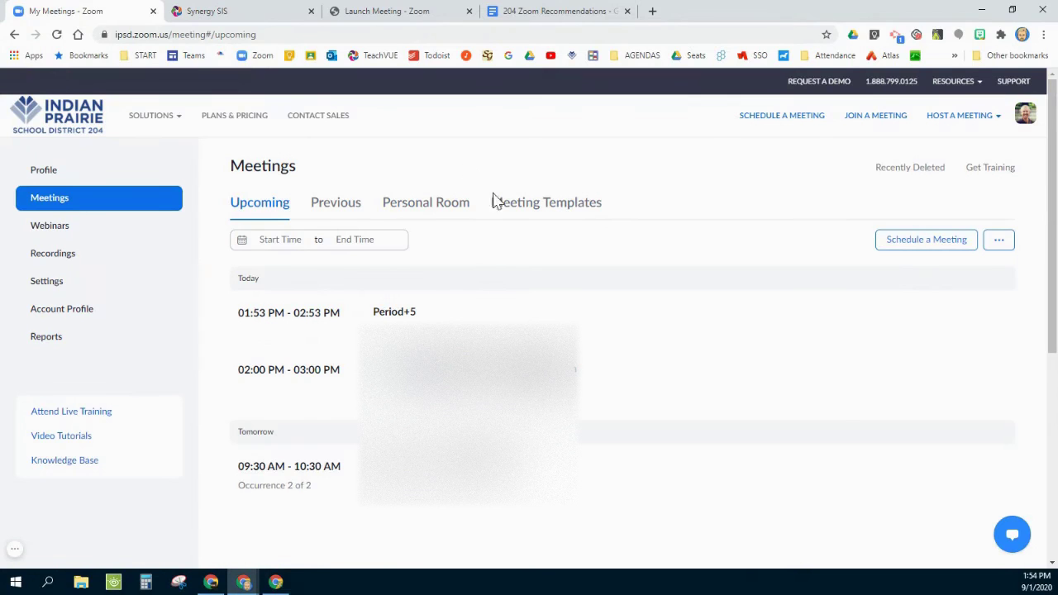
mouse_move(396, 325)
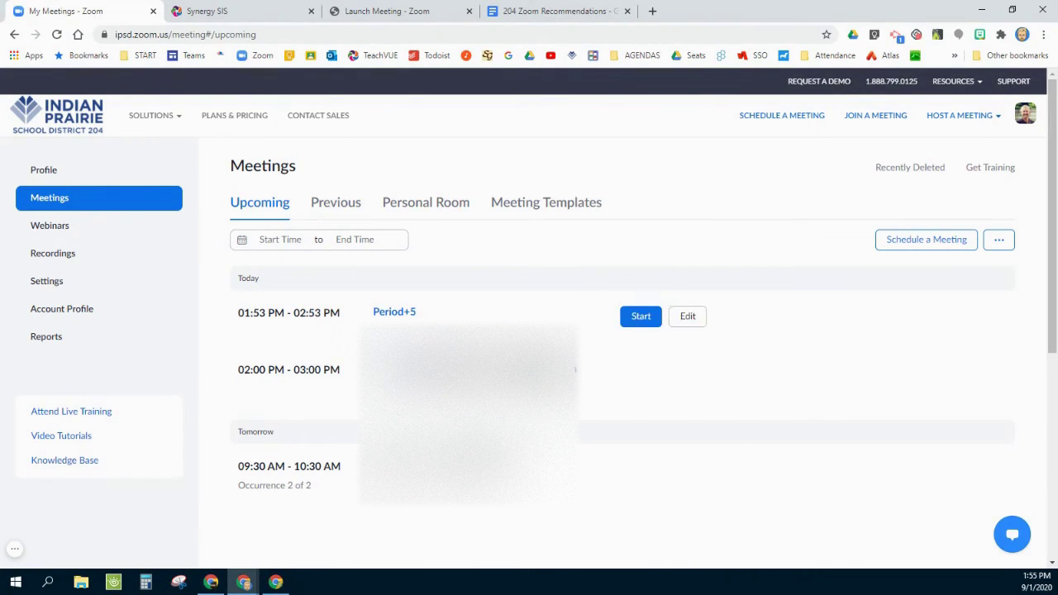
Back in Synergy SIS, start a video meeting for the current class from the schedule panel.
click(252, 11)
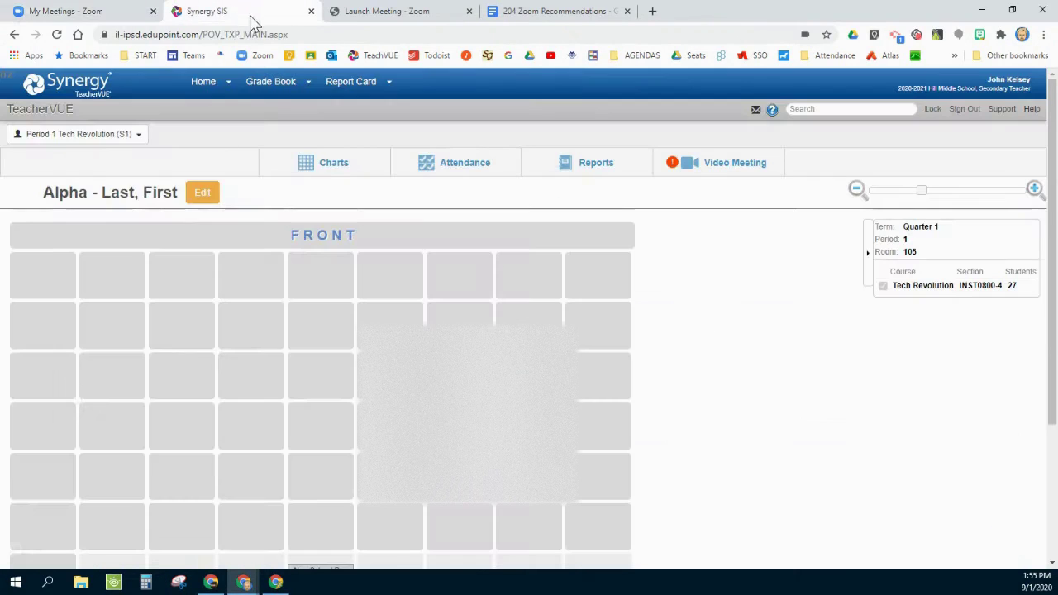
click(124, 142)
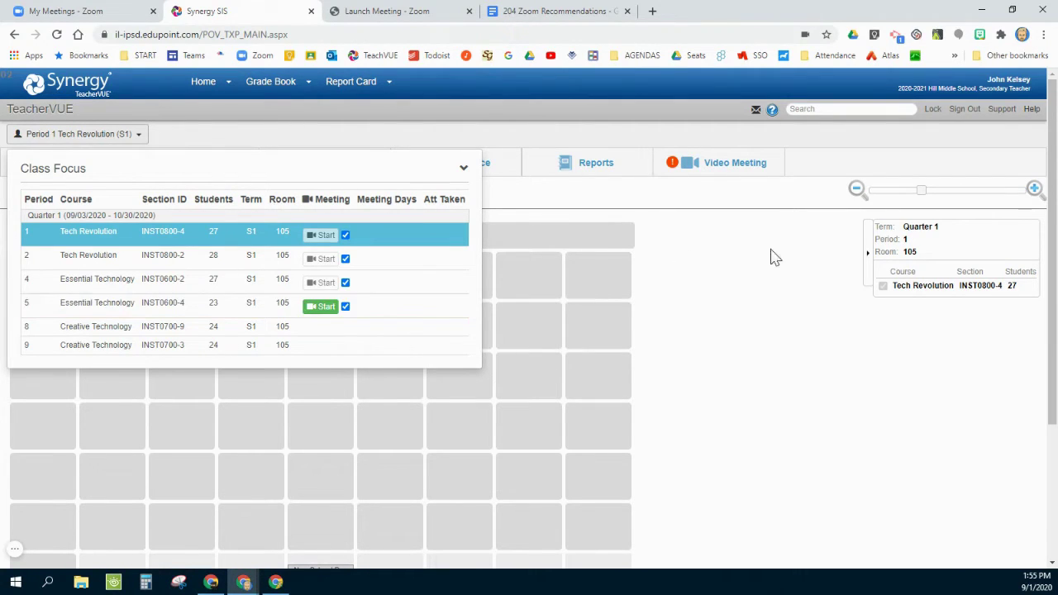
mouse_move(733, 163)
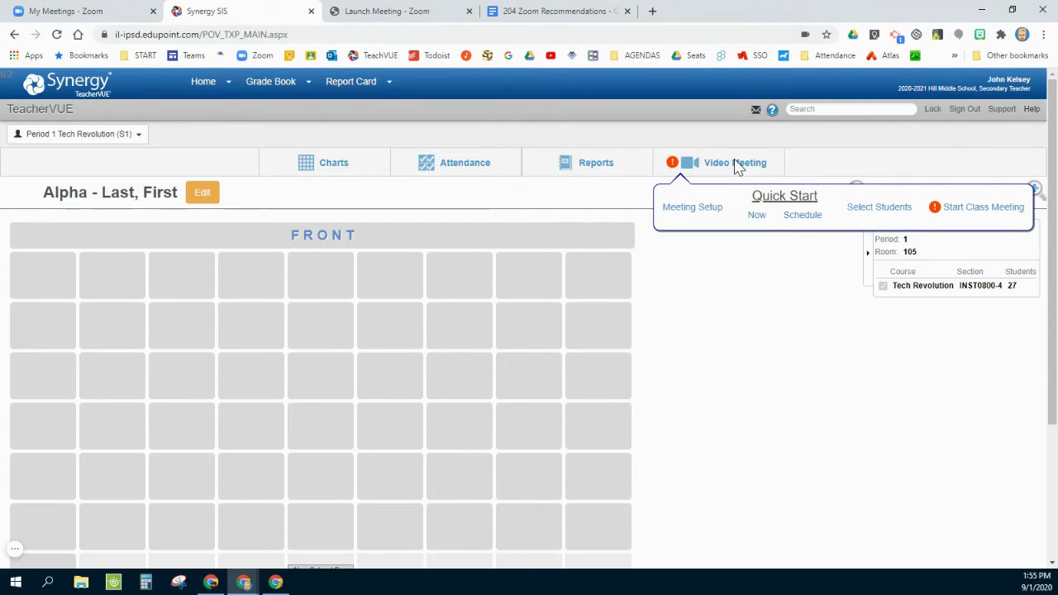
click(984, 207)
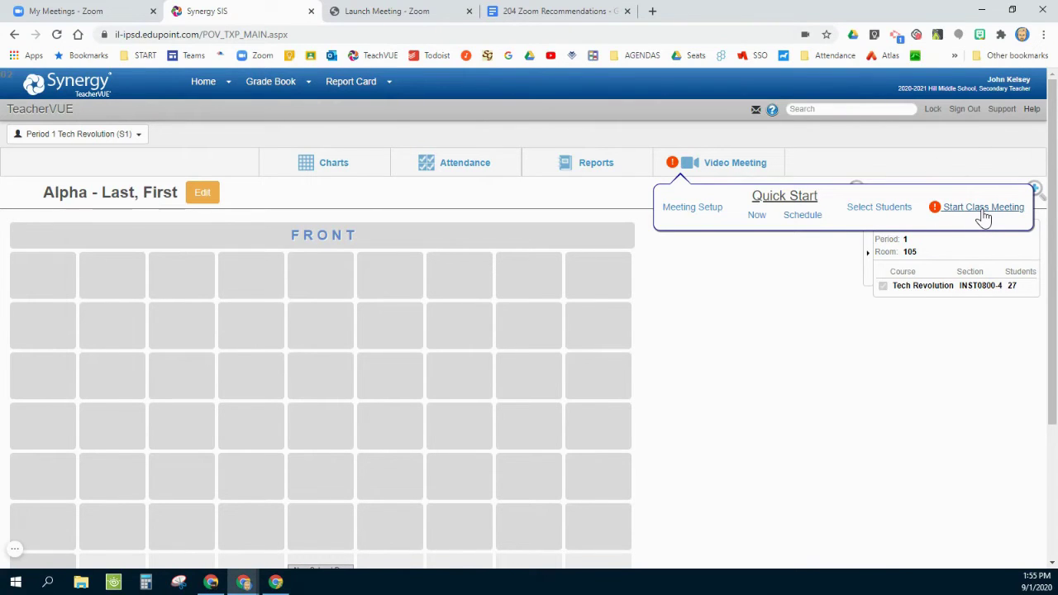
Start the period 5 class meeting from the schedule, then bring up the Video Meeting Quick Start options.
click(79, 136)
click(323, 310)
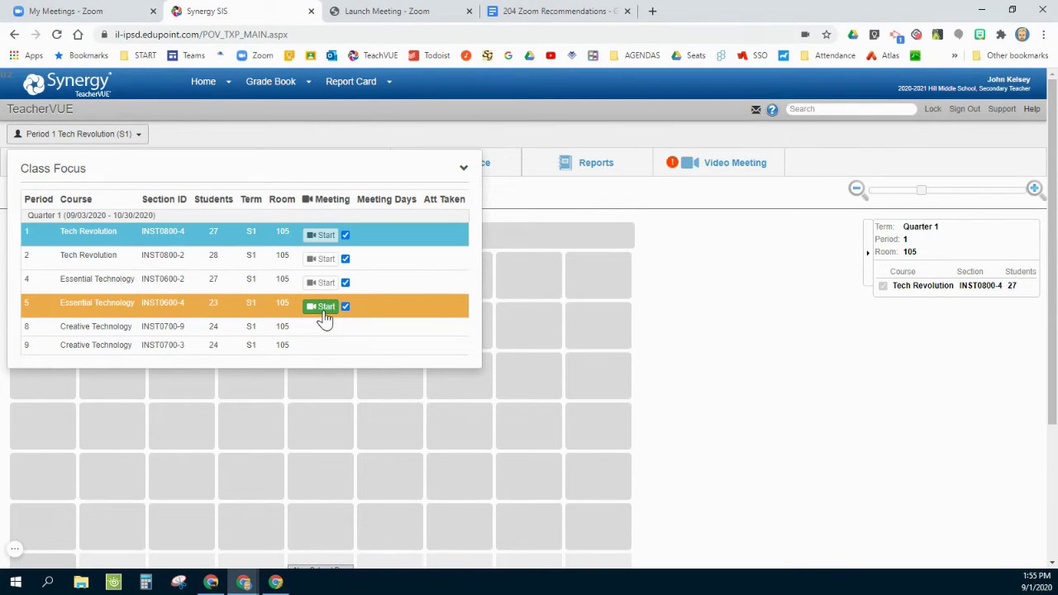
click(325, 311)
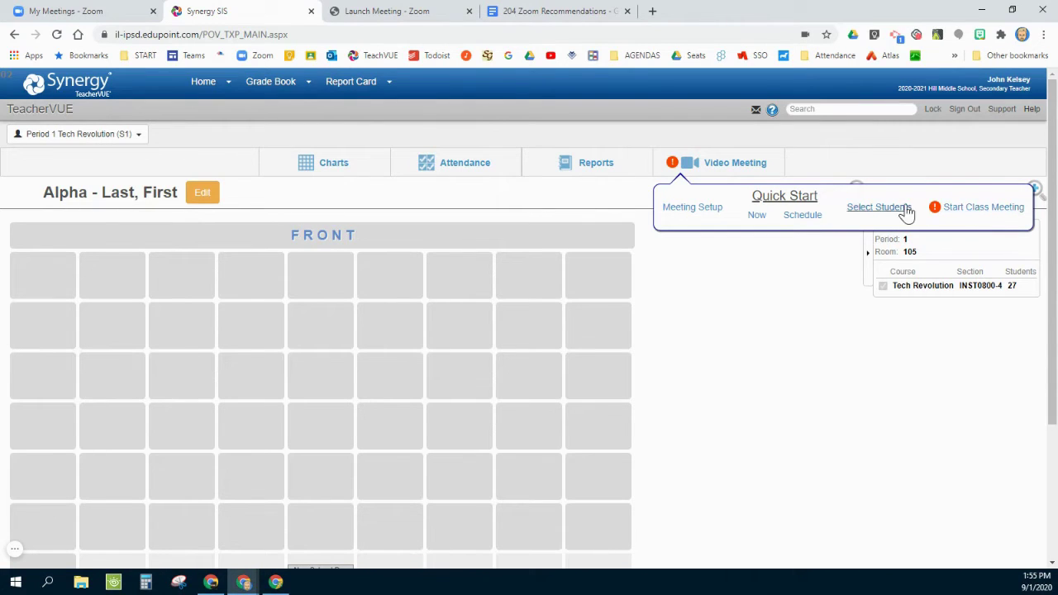
mouse_move(107, 147)
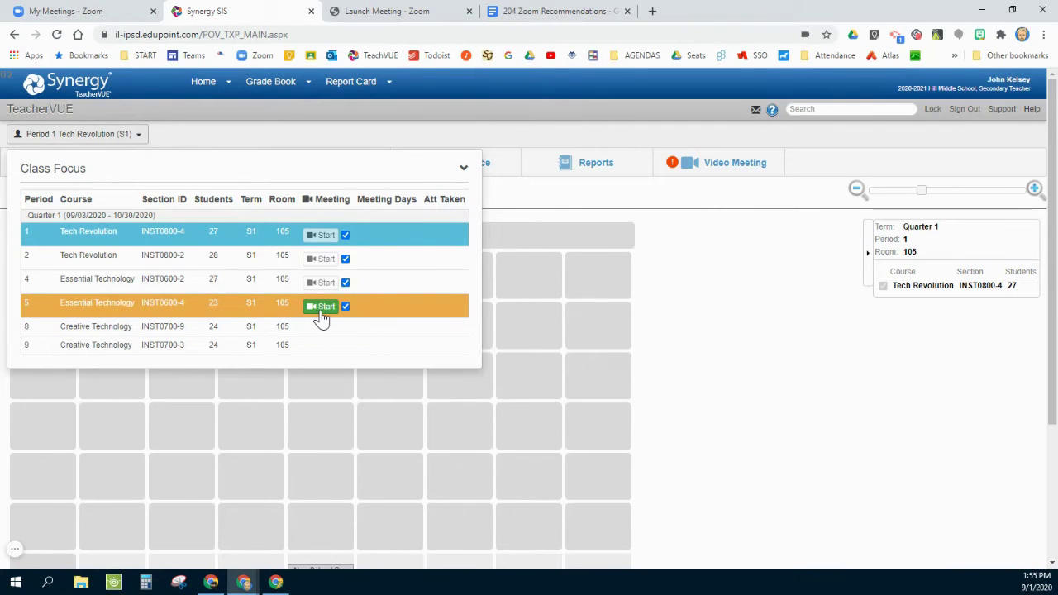
mouse_move(703, 151)
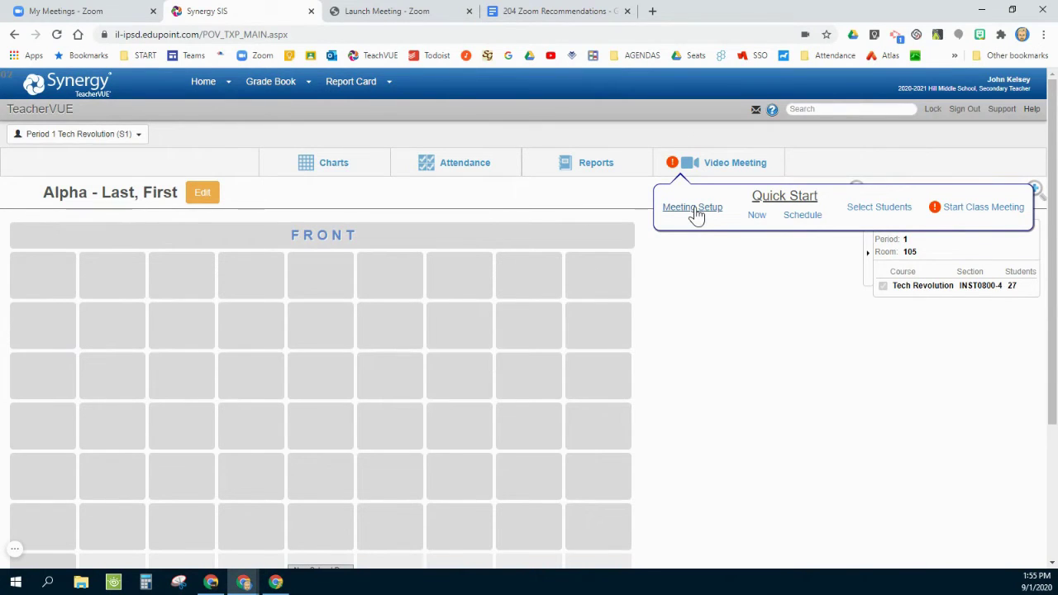
Open Meeting Setup to list the three upcoming meetings with start times, durations and Start/Join options.
click(697, 213)
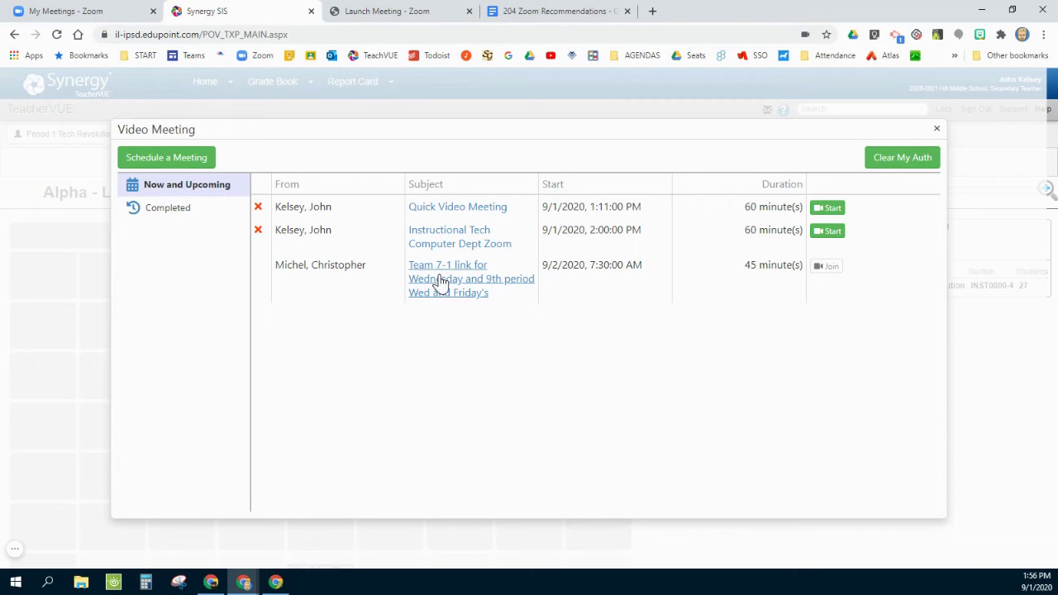
Begin a new meeting request titled Computer Dept for 9/1/2020 at 2:00 PM, lasting 1 hour.
click(169, 164)
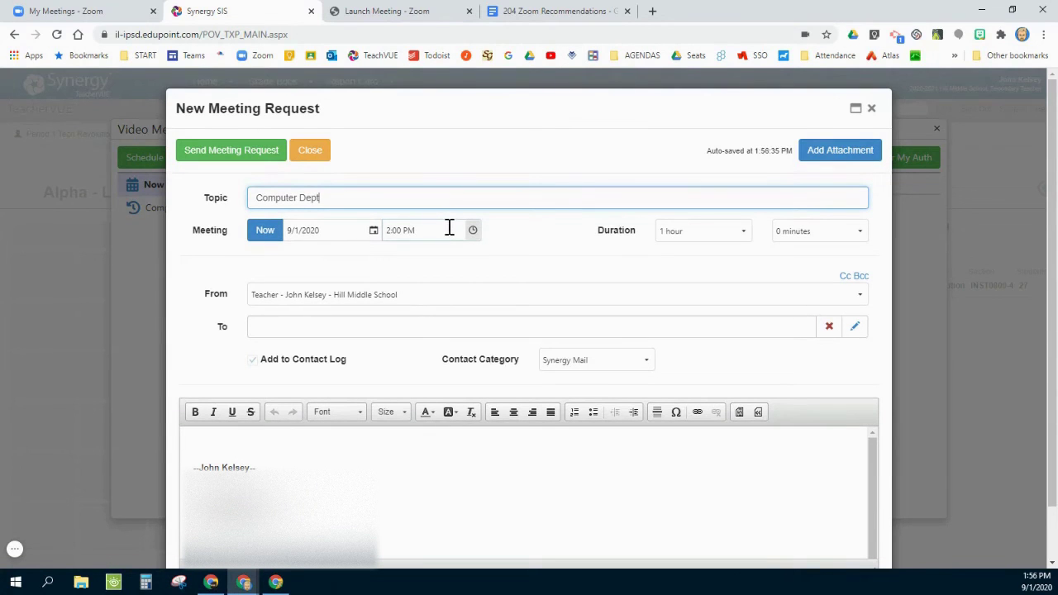
Add a Computer Education staff member as recipient, found with a Contains filter on the Name column.
click(264, 331)
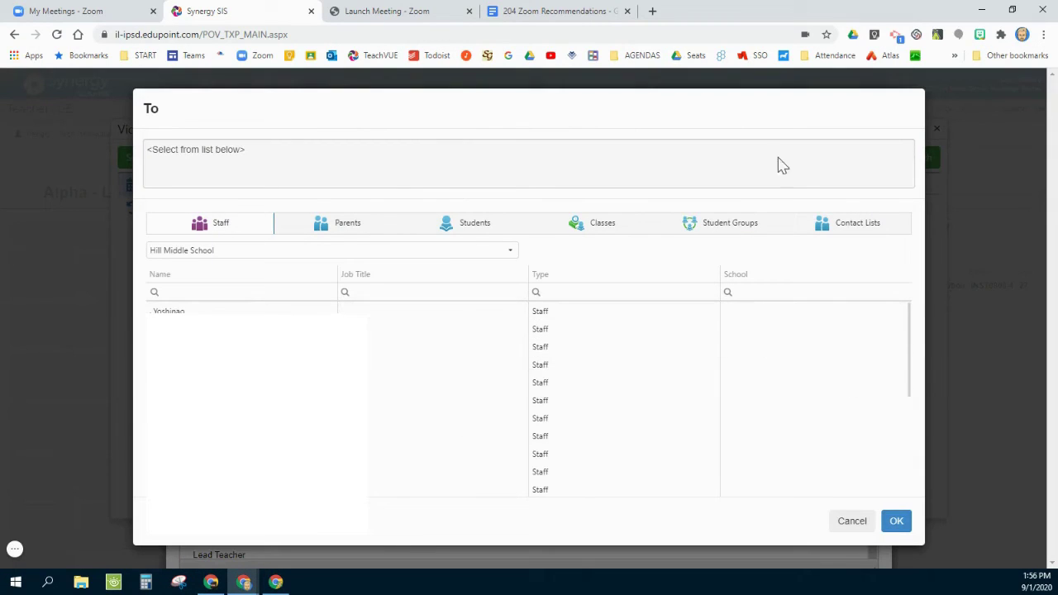
scroll(584, 359, down, 5)
click(155, 294)
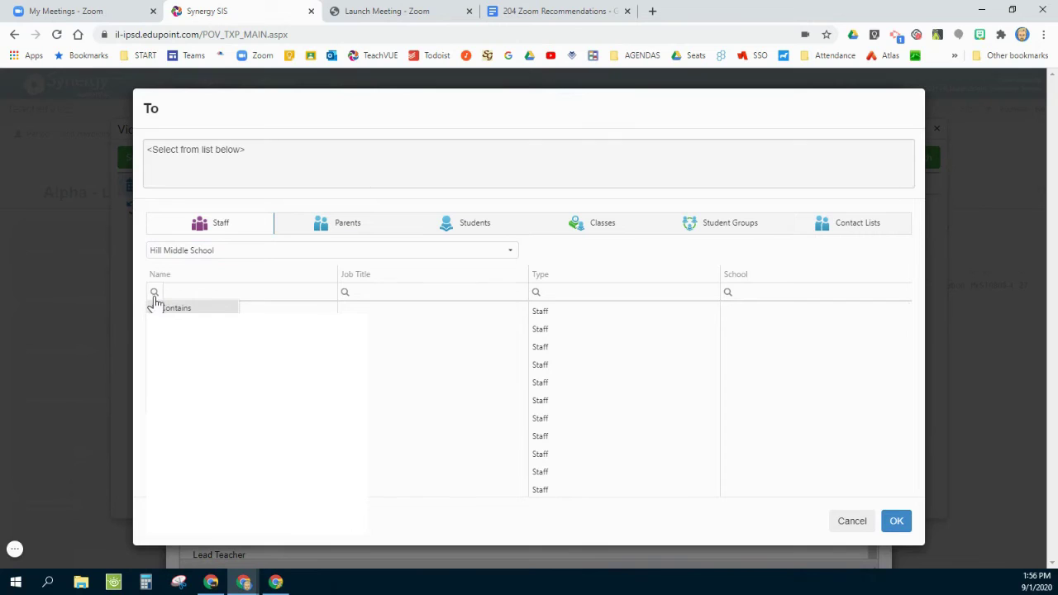
click(165, 307)
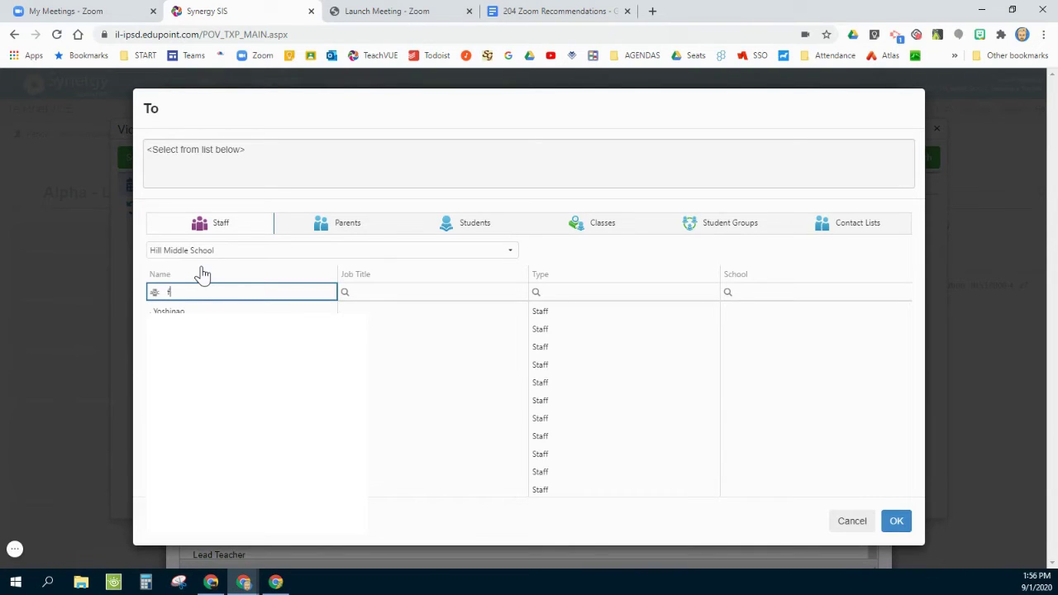
text(farri)
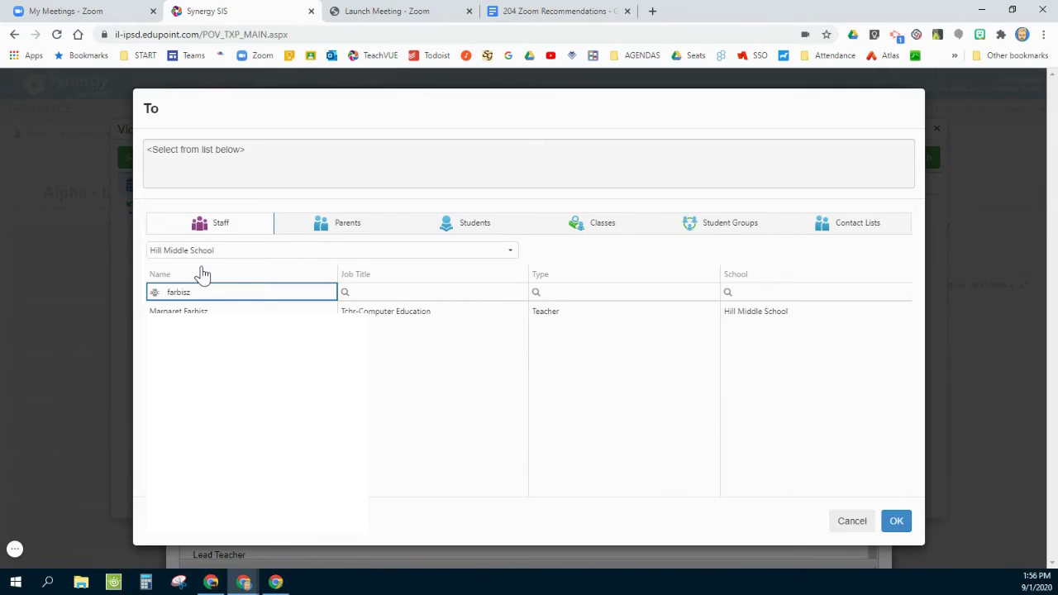
drag(196, 312, 221, 166)
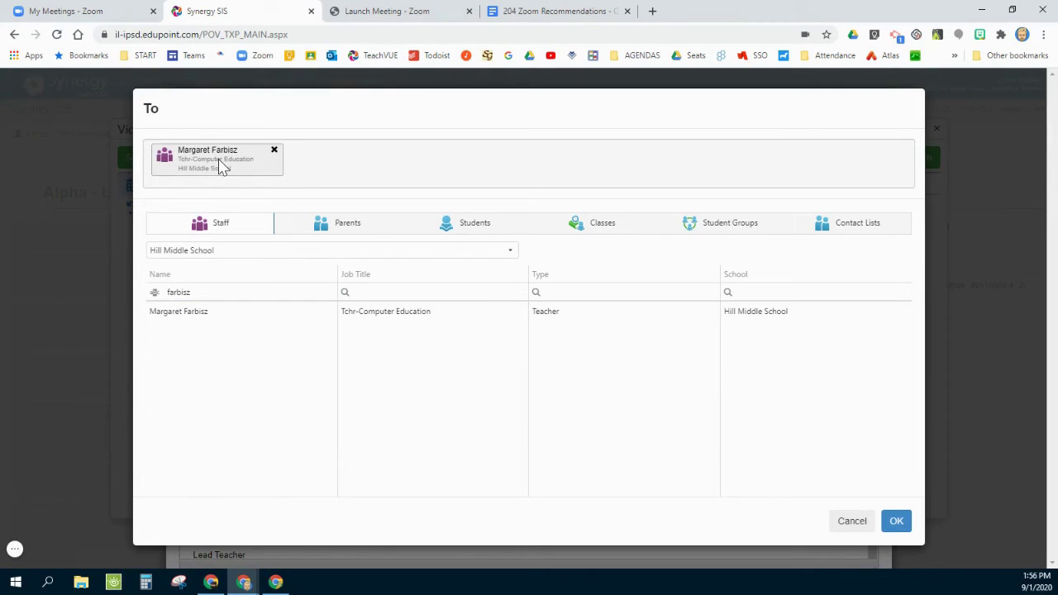
click(899, 522)
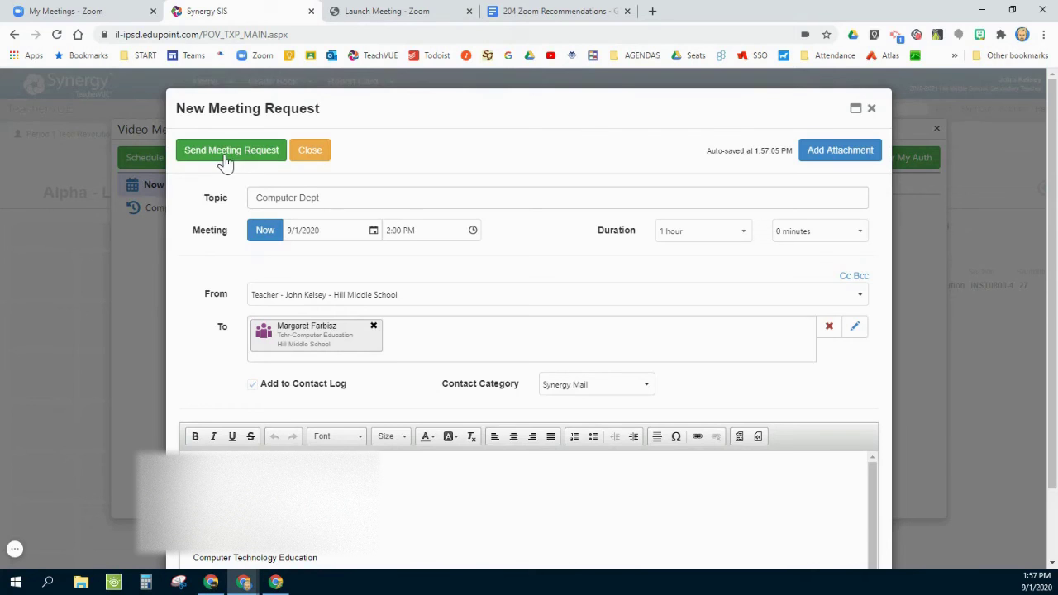
Send the Computer Dept request, close the meeting list, and dismiss the Computer Dept reminder.
click(229, 154)
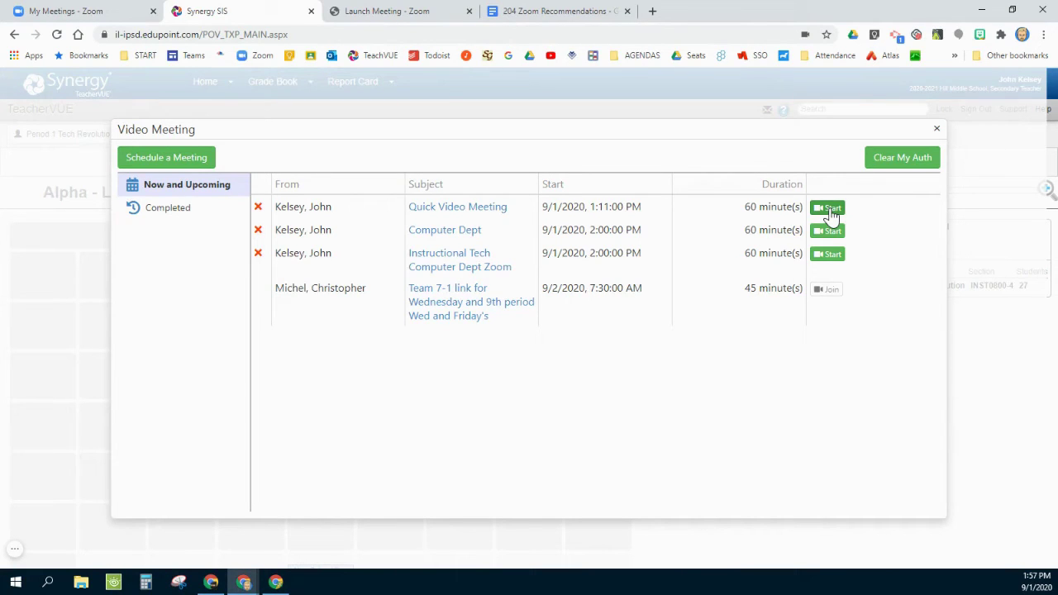
click(937, 129)
mouse_move(732, 167)
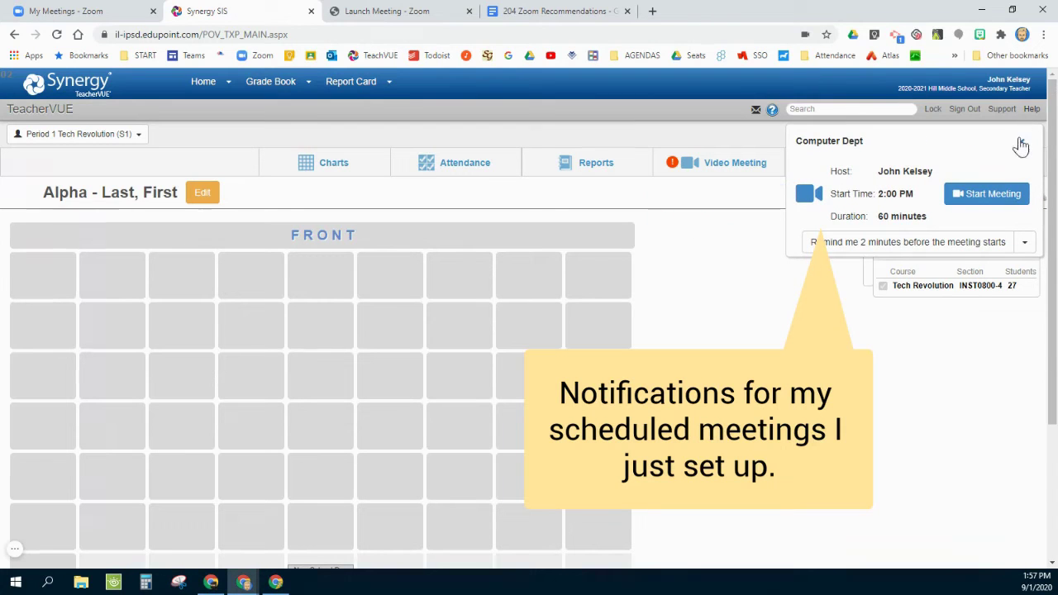
click(1021, 142)
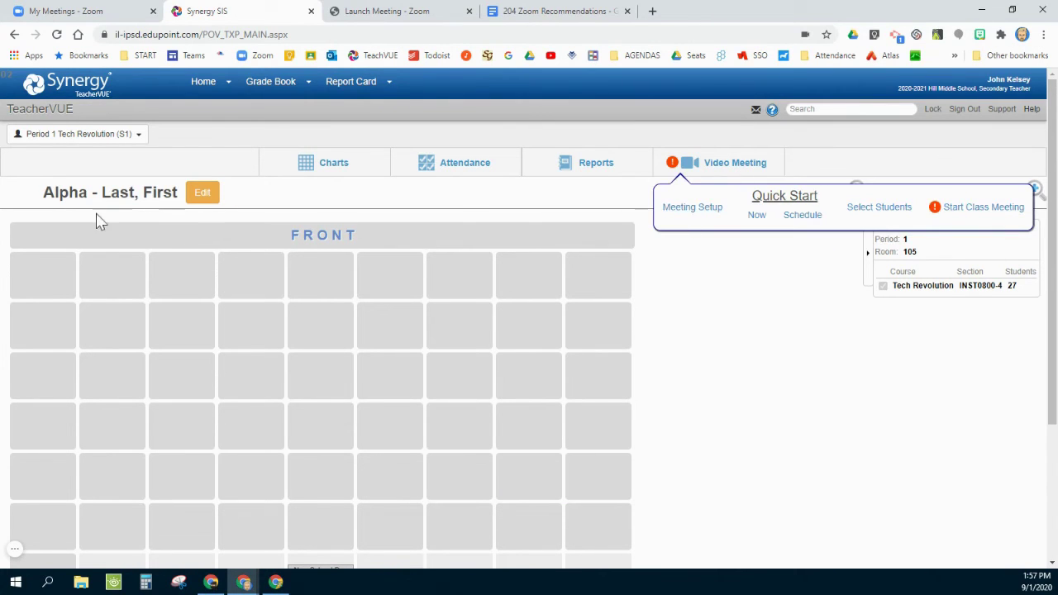
Reload the Zoom My Meetings page so the Computer+Dept 2:00–3:00 PM meeting appears.
click(86, 16)
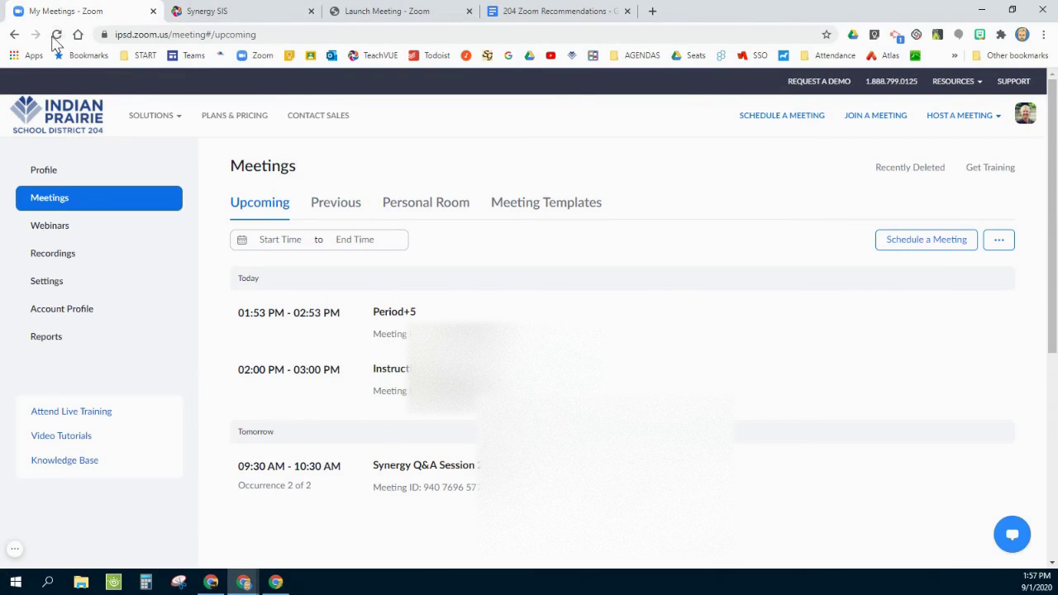
click(57, 36)
mouse_move(649, 337)
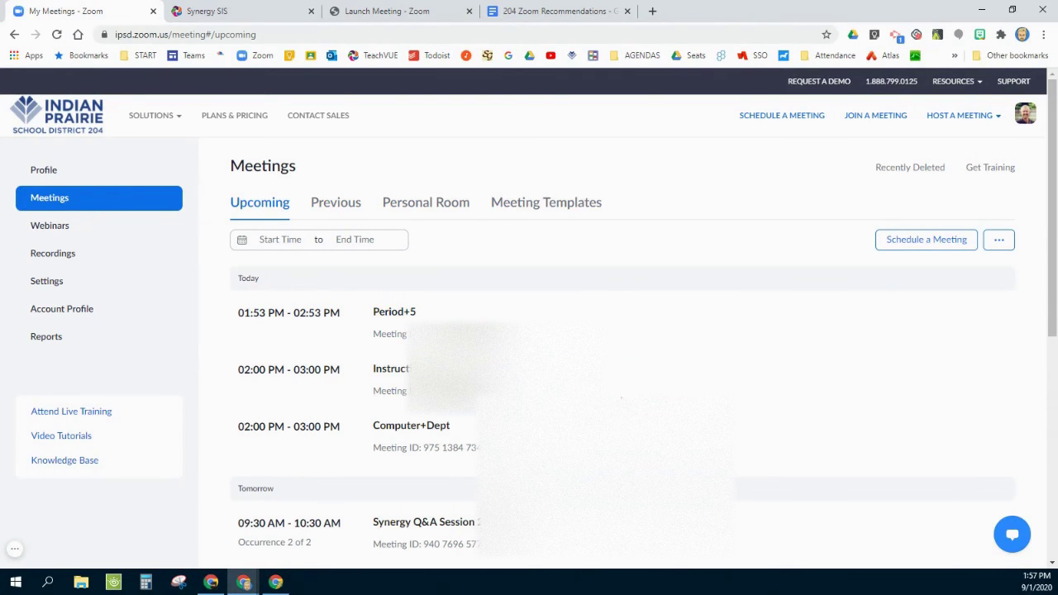
mouse_move(420, 436)
Back in TeacherVUE, re-select Period 1 Tech Revolution and show the Video Meeting Quick Start options.
click(254, 15)
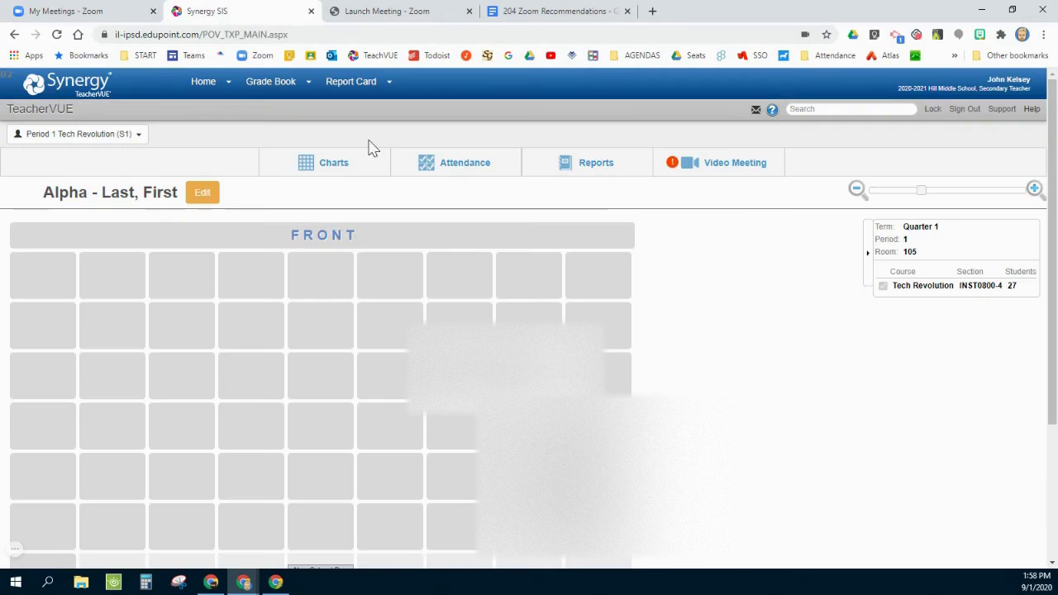
click(719, 166)
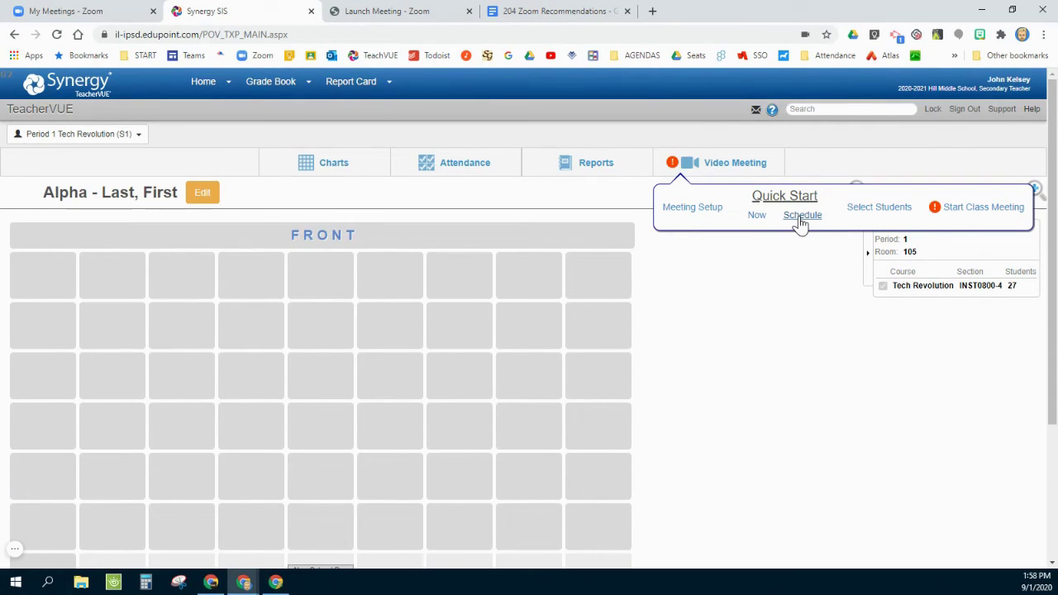
click(124, 140)
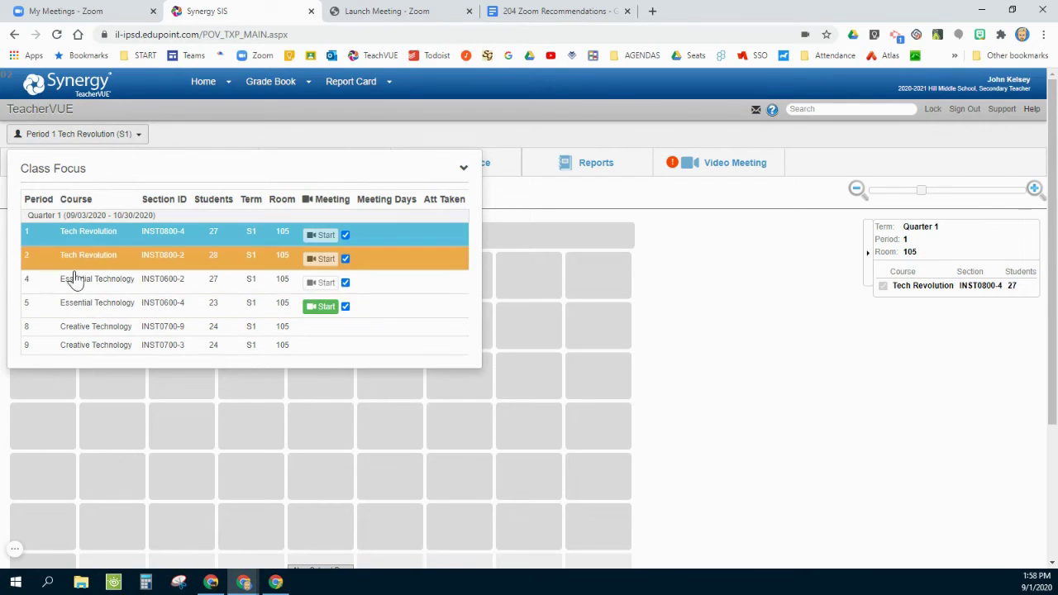
click(91, 234)
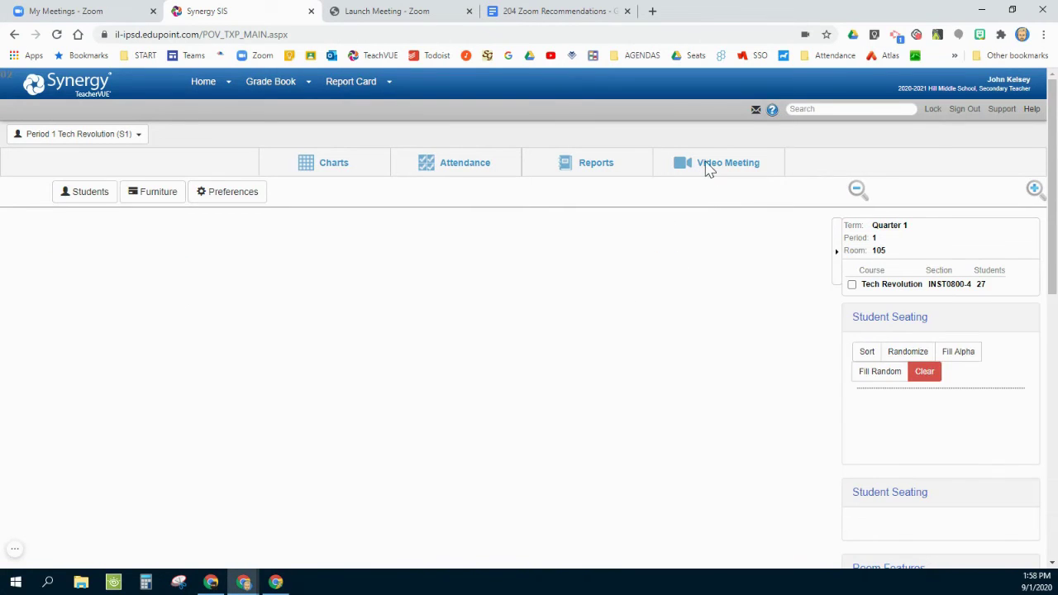
mouse_move(739, 177)
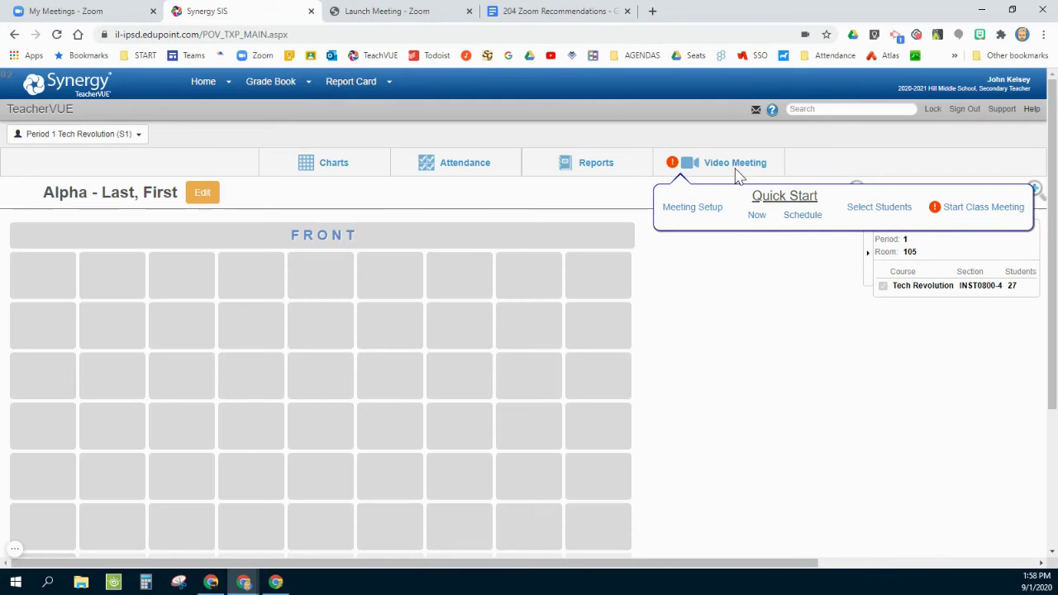
click(756, 215)
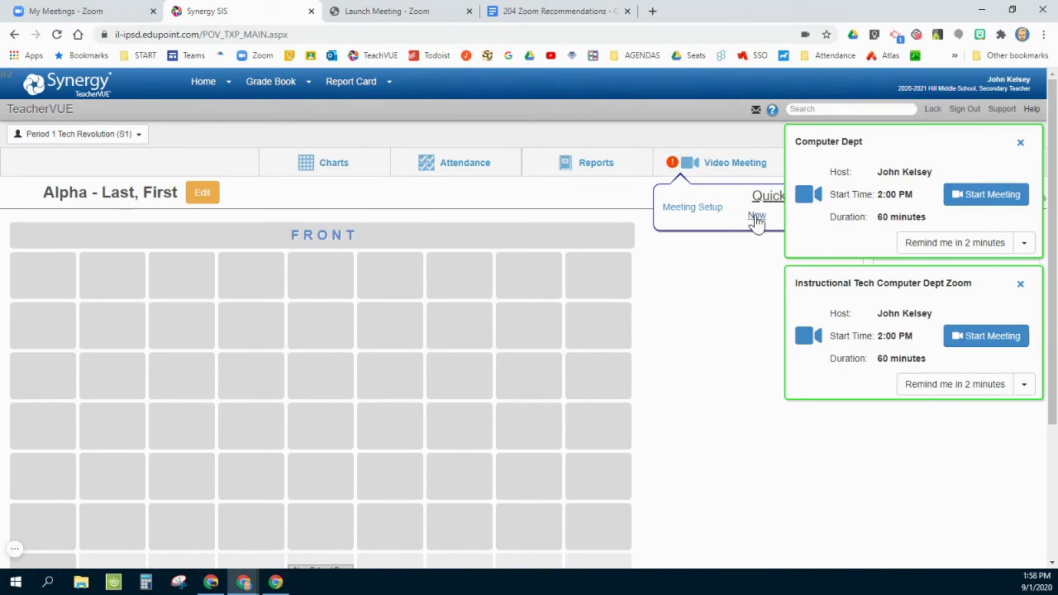
click(1020, 142)
click(1020, 143)
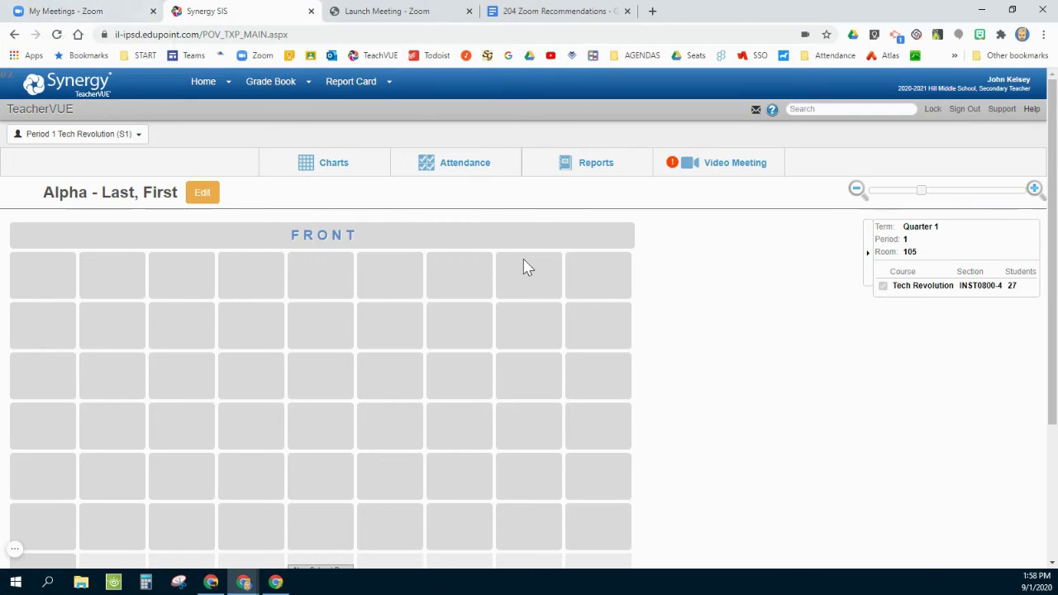
mouse_move(730, 169)
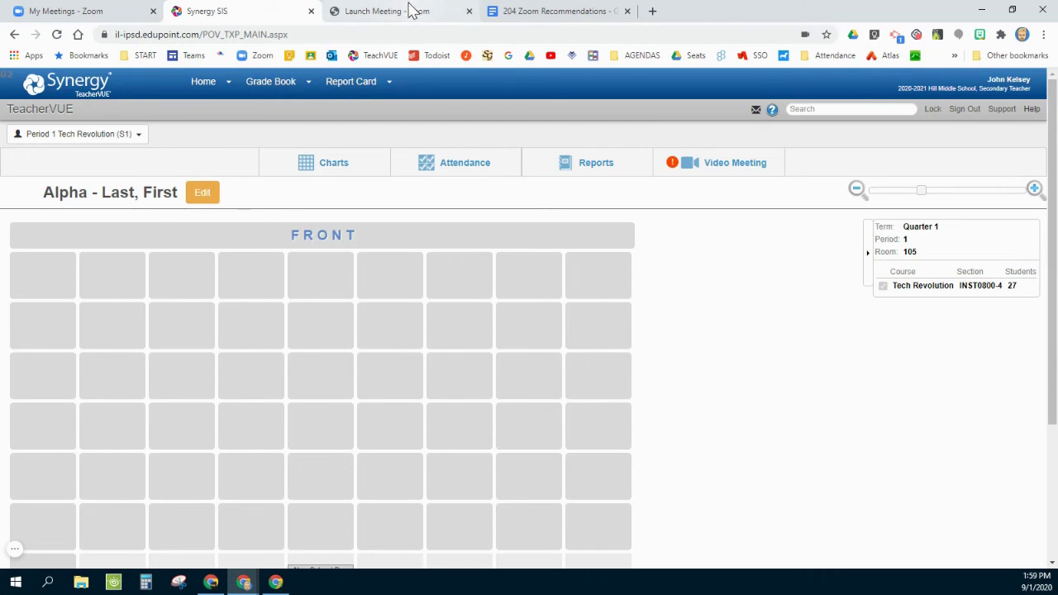
click(410, 12)
click(542, 13)
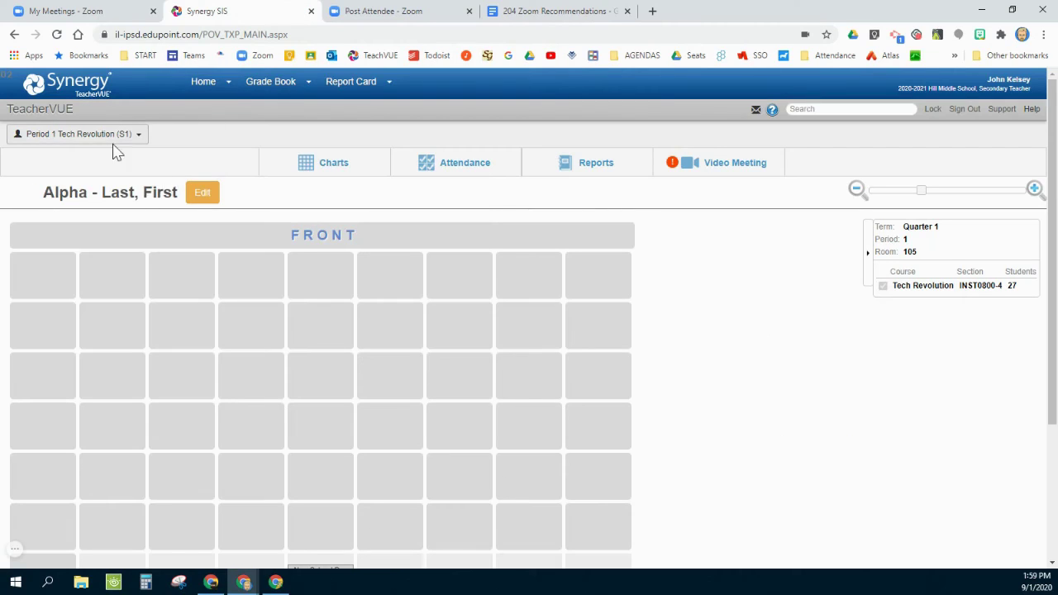
Choose Select Students from Video Meeting Quick Start to pick Period 1 students to meet with.
click(114, 136)
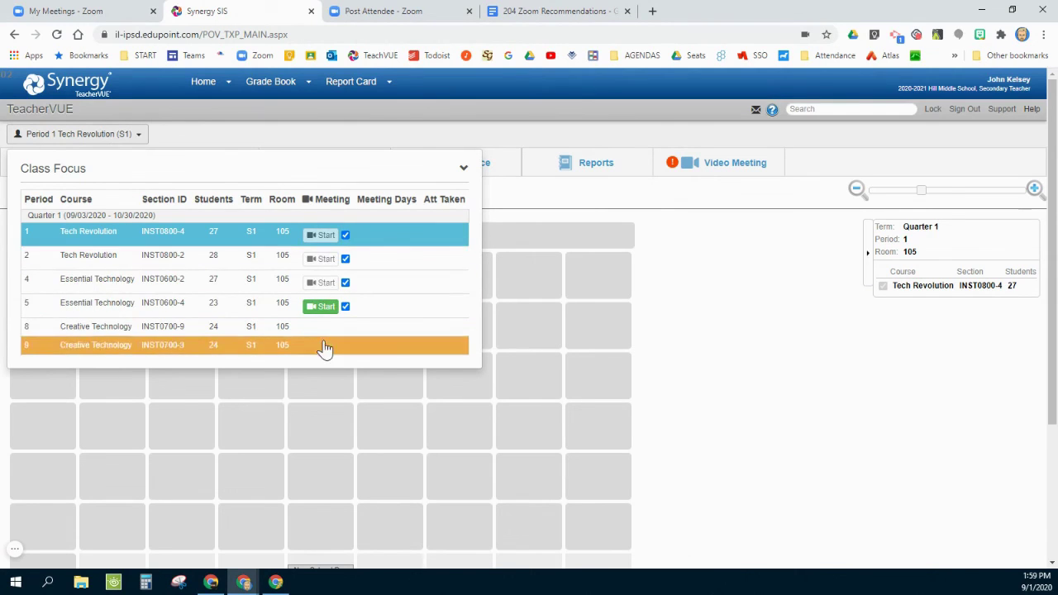
mouse_move(743, 162)
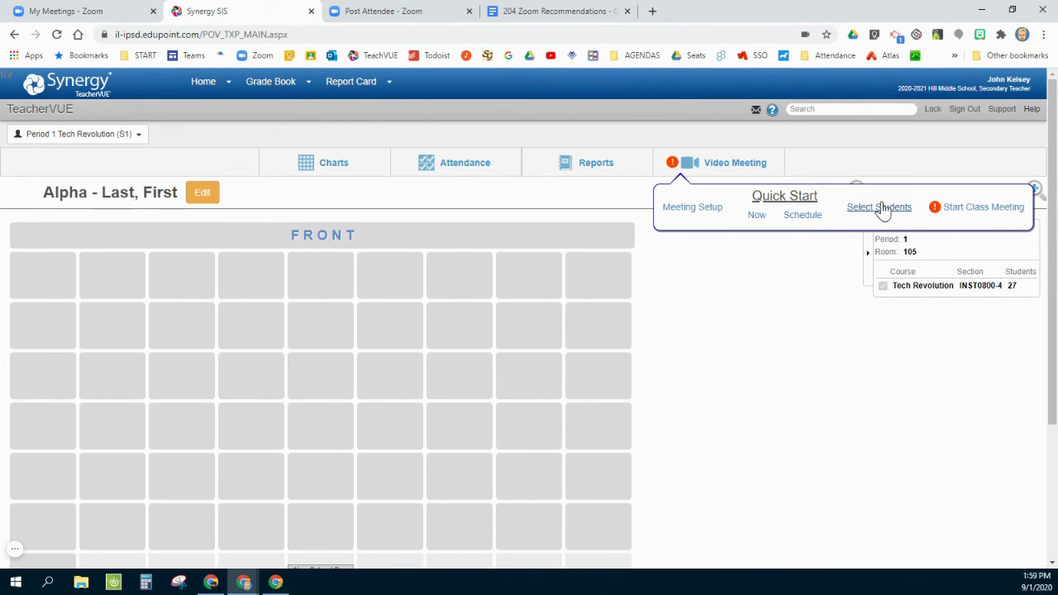
click(885, 209)
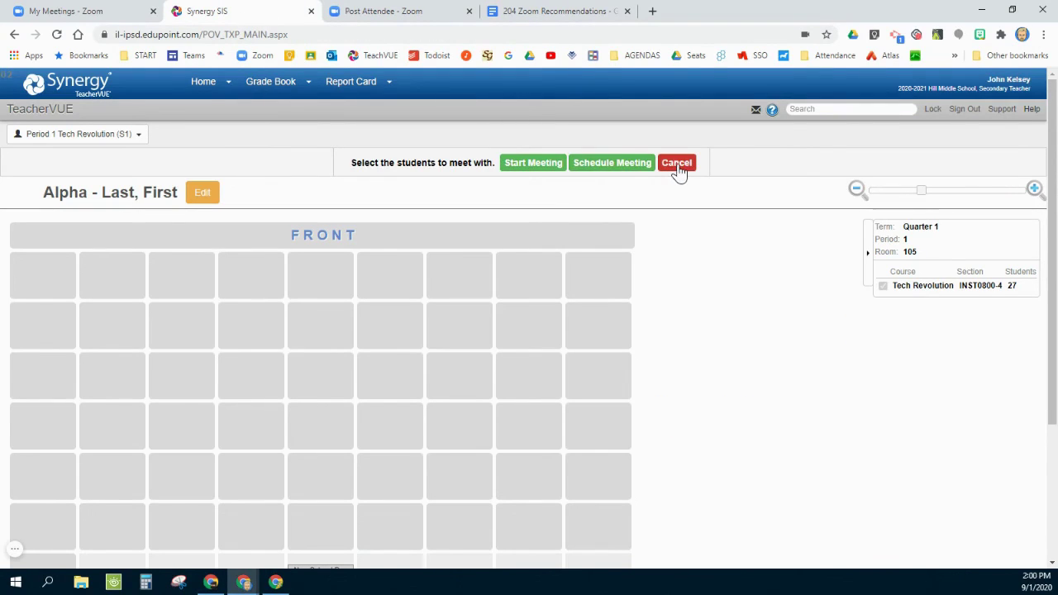
Cancel selecting students to meet with, returning to the Period 1 Tech Revolution seating chart.
click(679, 168)
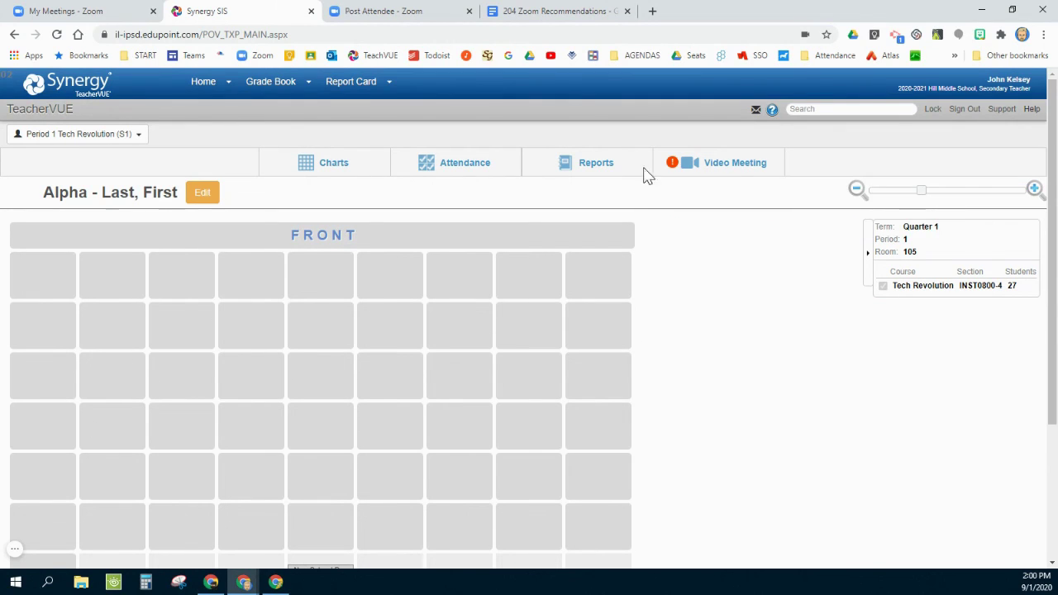
Reveal the Video Meeting Quick Start options, then bring up Zoom's My Meetings upcoming list.
mouse_move(656, 170)
mouse_move(709, 169)
click(104, 15)
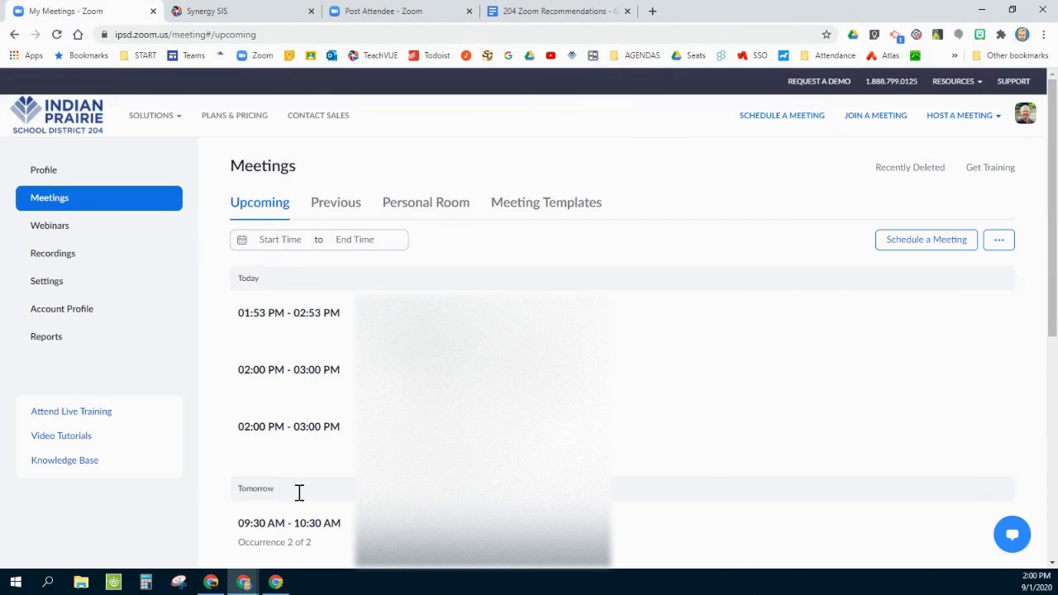
Bring up the 204 Zoom Recommendations doc with StudentVUE and ParentVUE Zoom-link screenshots.
click(518, 15)
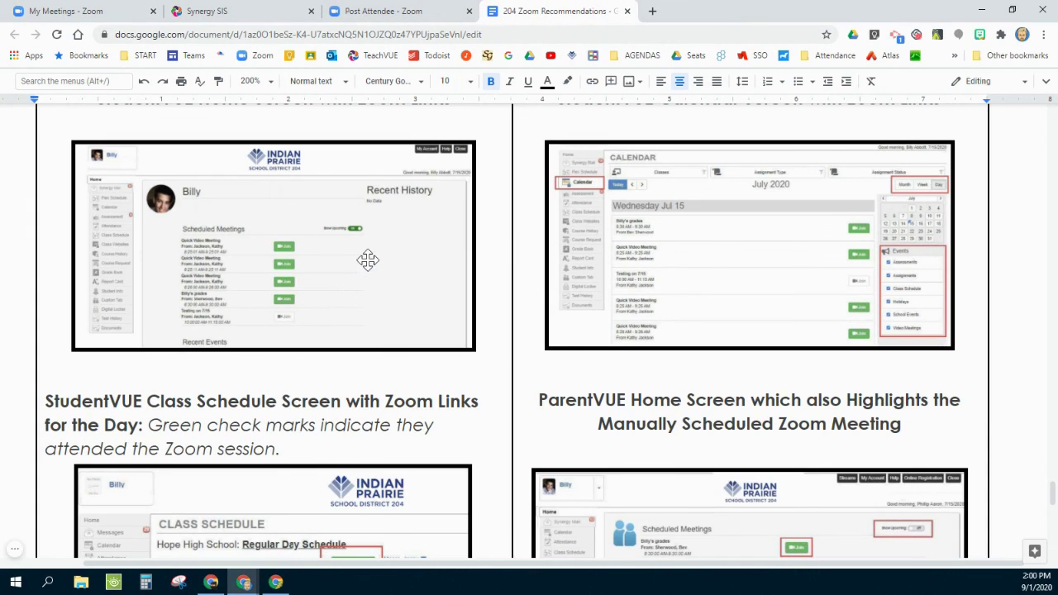